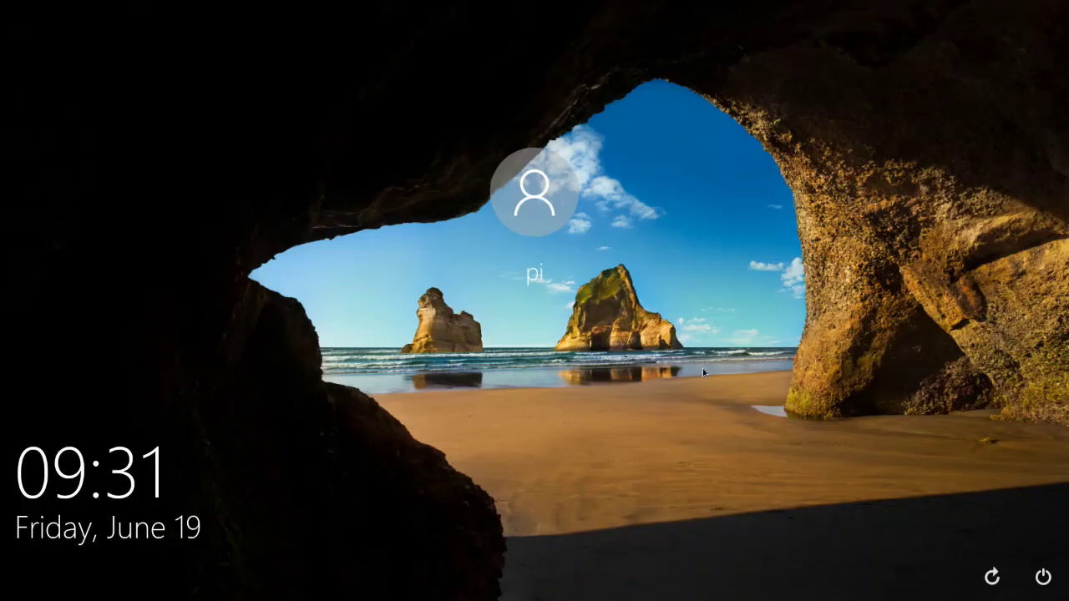
# Select the user account on the Nighthawk login screen and enter its password
pyautogui.click(524, 213)
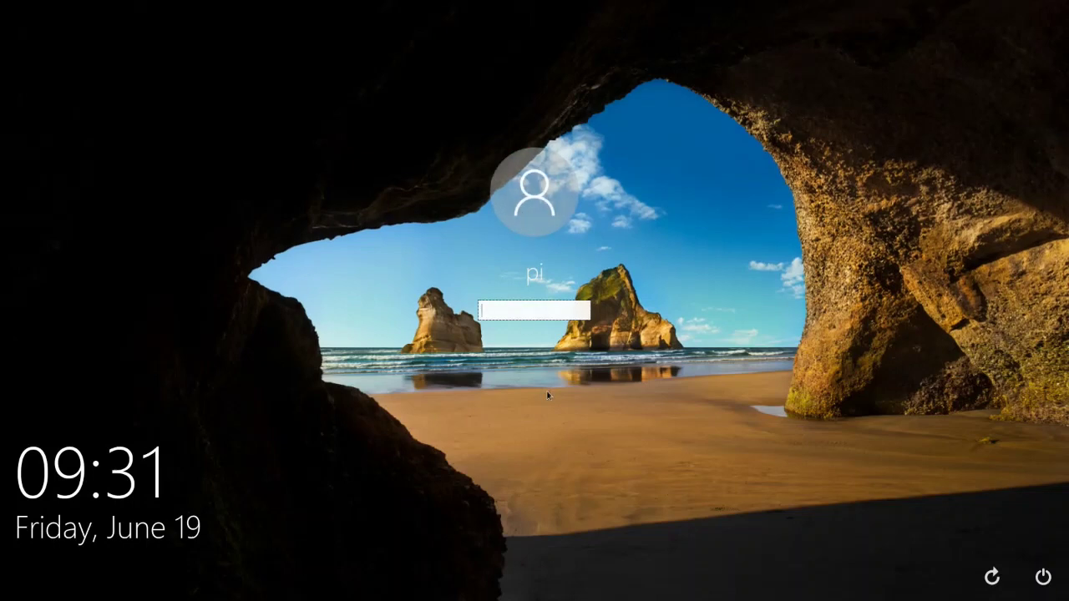
pyautogui.write('*********')
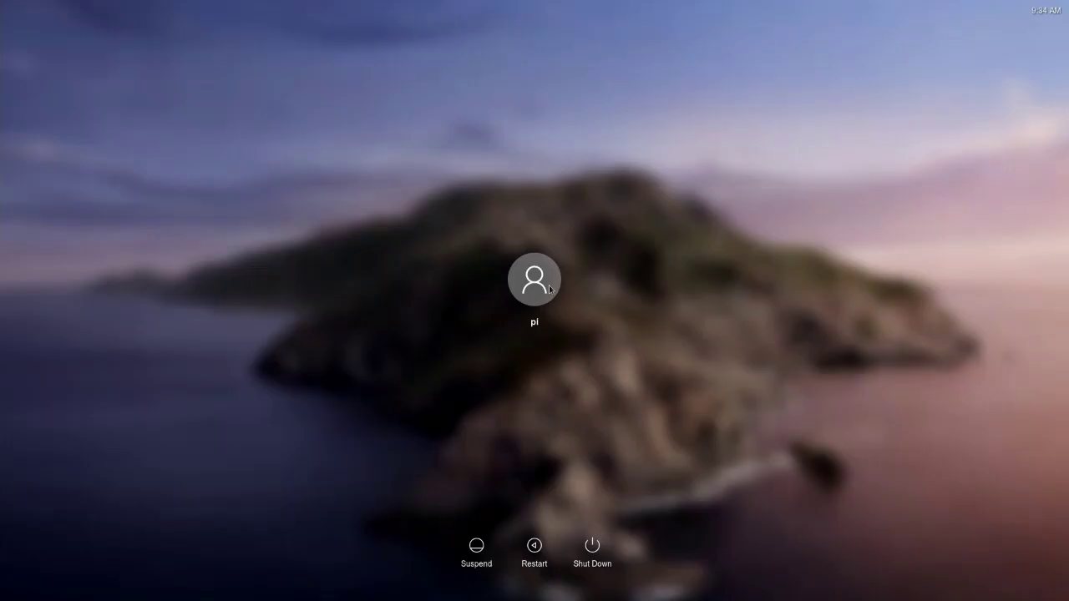
# Select the user account on the iRaspbian login screen, enter the account password and sign in
pyautogui.click(549, 286)
pyautogui.write('raspber')
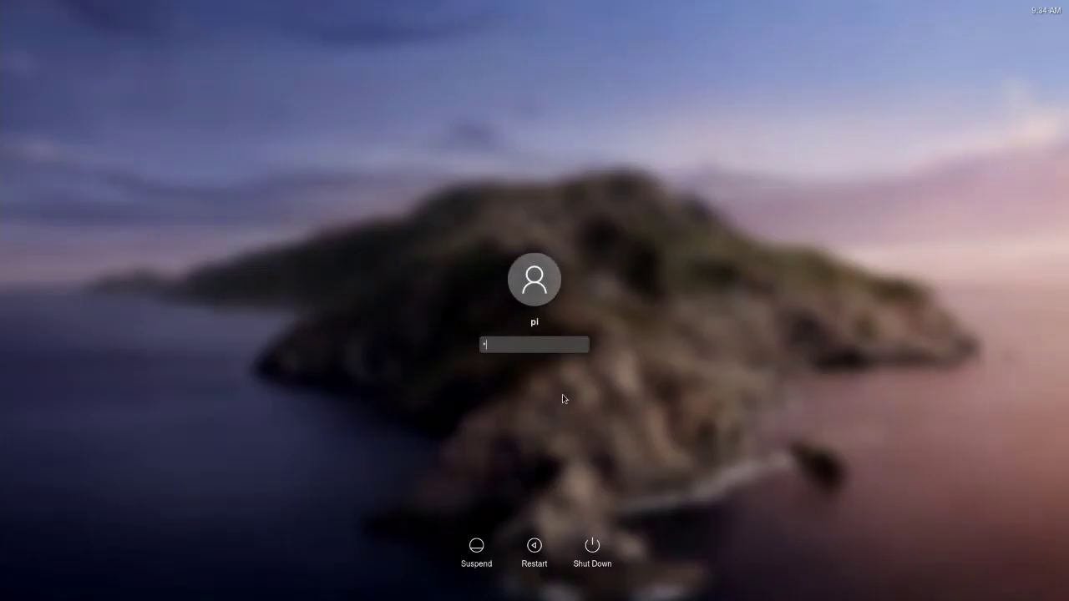
pyautogui.write('ry')
pyautogui.press('Return')
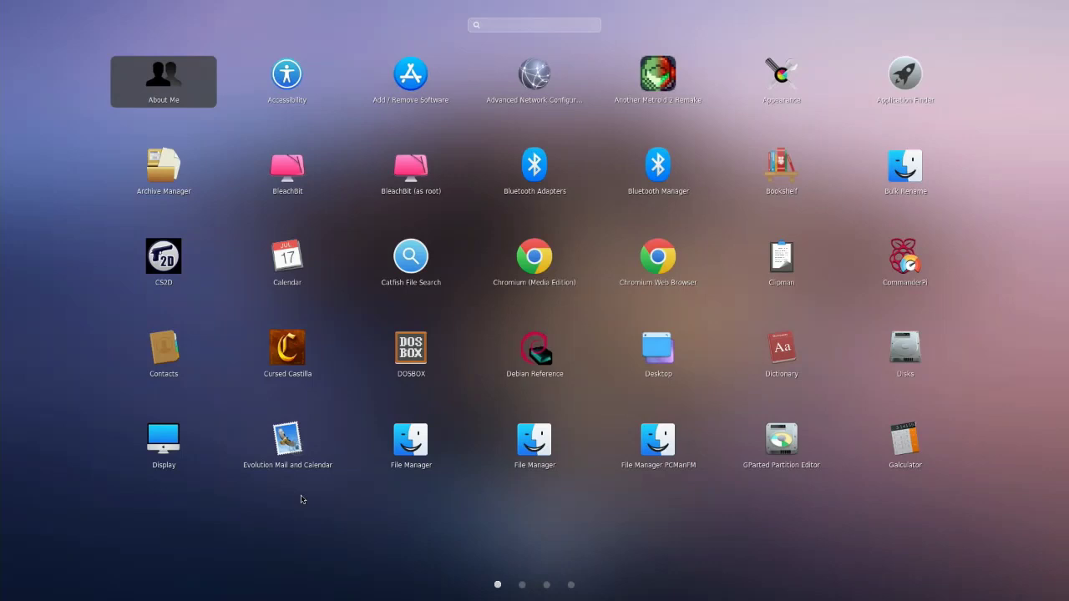
# Browse forward and back through LightPad's app pages, then filter the apps with 'retro'
pyautogui.scroll(-1, 302, 499)
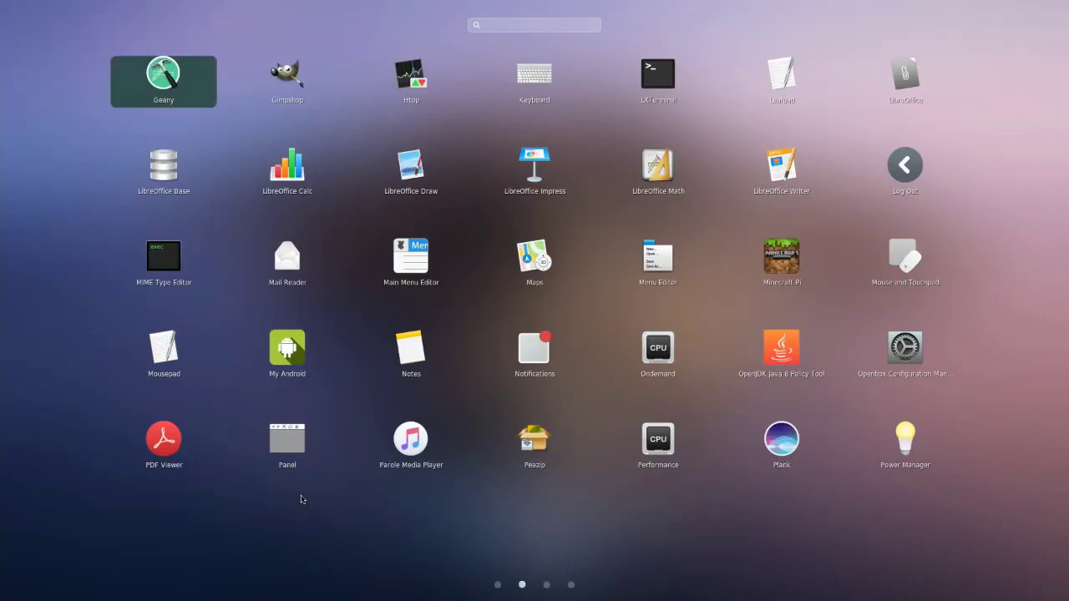
pyautogui.scroll(-1, 302, 499)
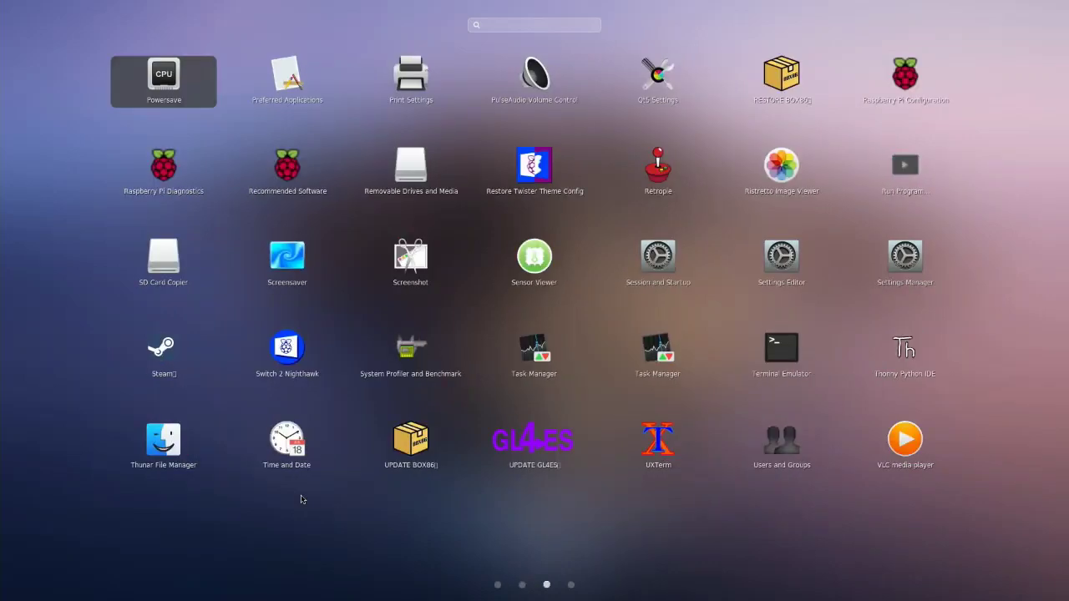
pyautogui.scroll(-1, 302, 499)
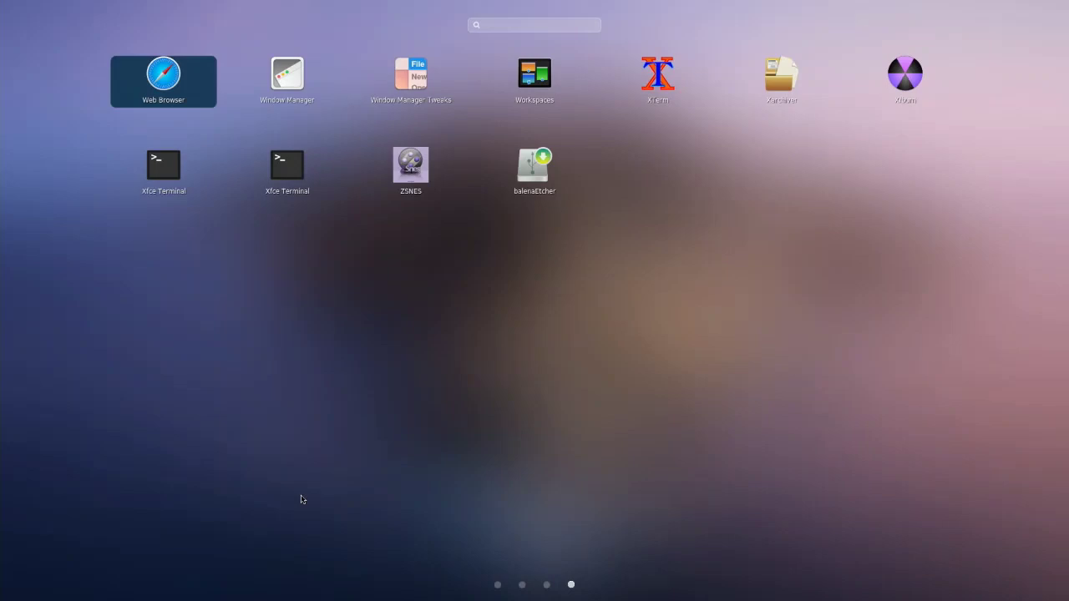
pyautogui.scroll(1, 301, 499)
pyautogui.scroll(1, 302, 499)
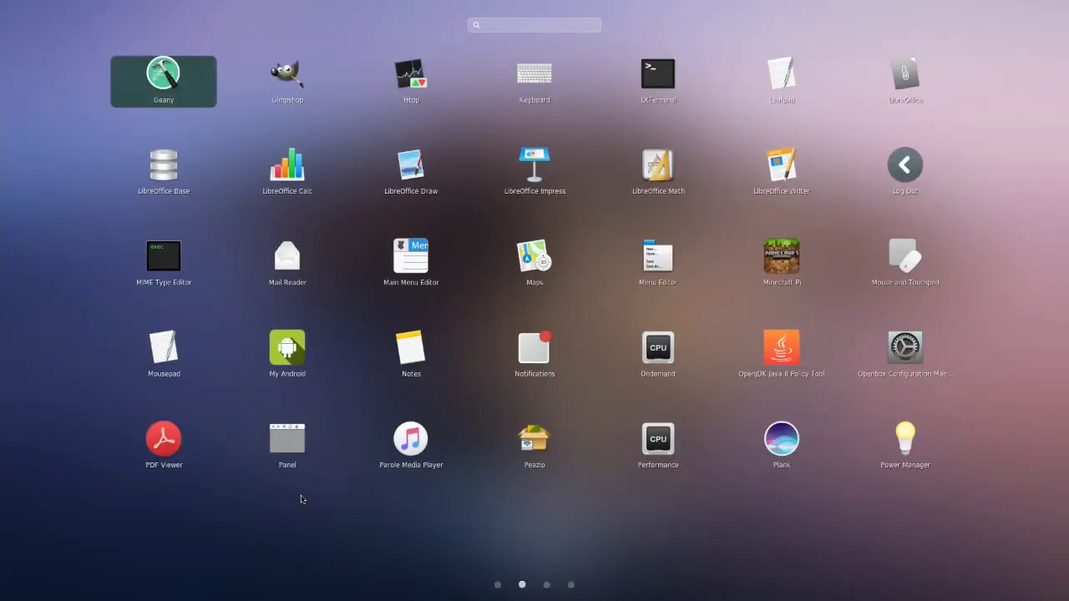
pyautogui.scroll(1, 301, 500)
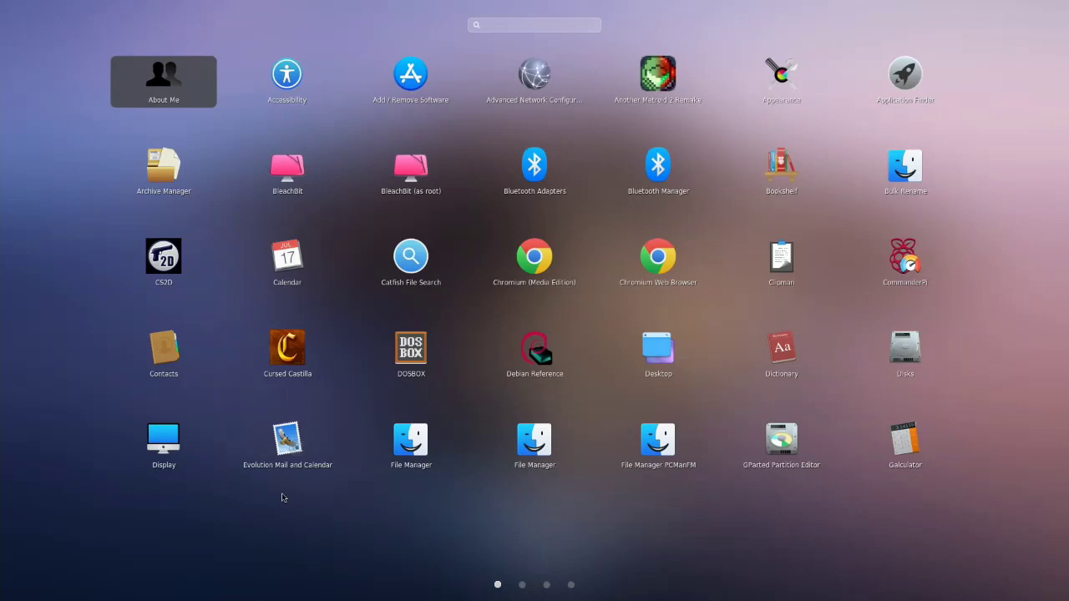
pyautogui.write('retro')
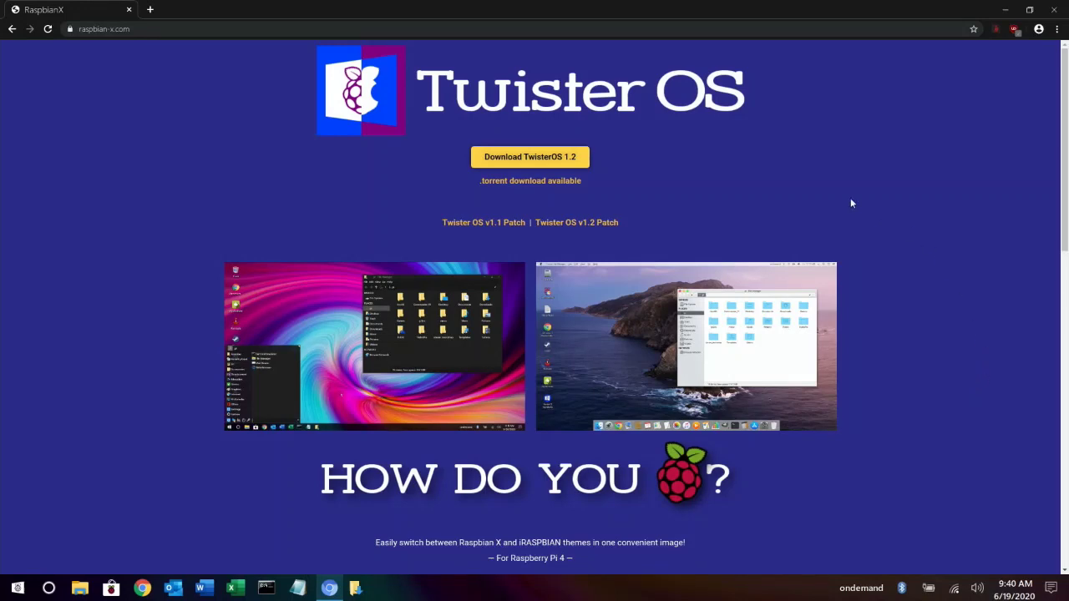
# Download TwisterOSv1-2Patch.zip using the 'Twister OS v1.2 Patch' link on raspbian-x.com
pyautogui.click(552, 225)
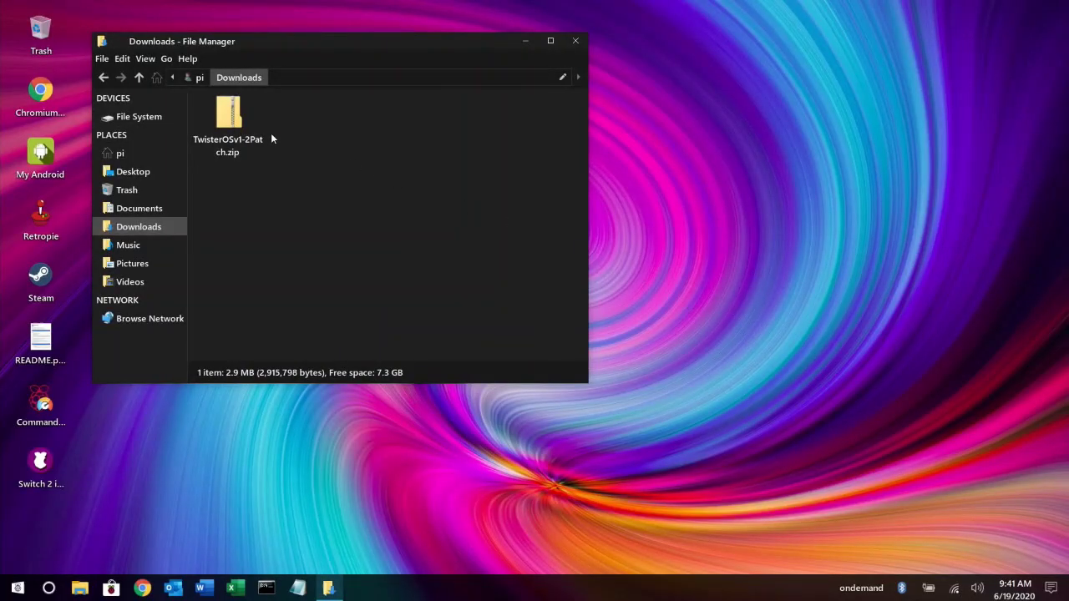
# Extract the patch folder and 1-2patchinstall.sh from TwisterOSv1-2Patch.zip into Downloads, closing Archive Manager afterward
pyautogui.doubleClick(227, 118)
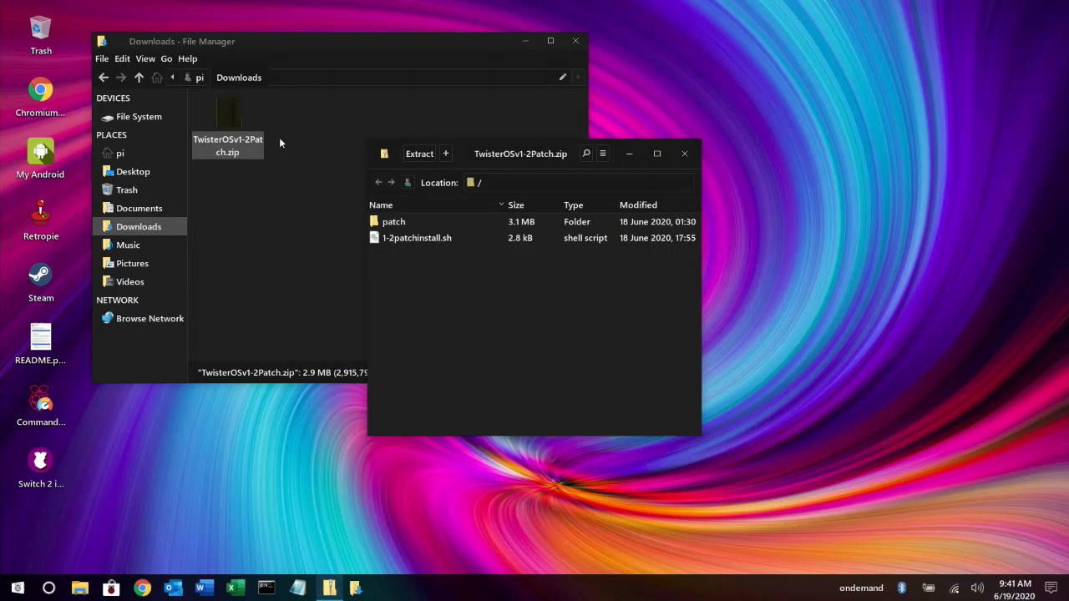
pyautogui.moveTo(466, 153); pyautogui.dragTo(717, 117)
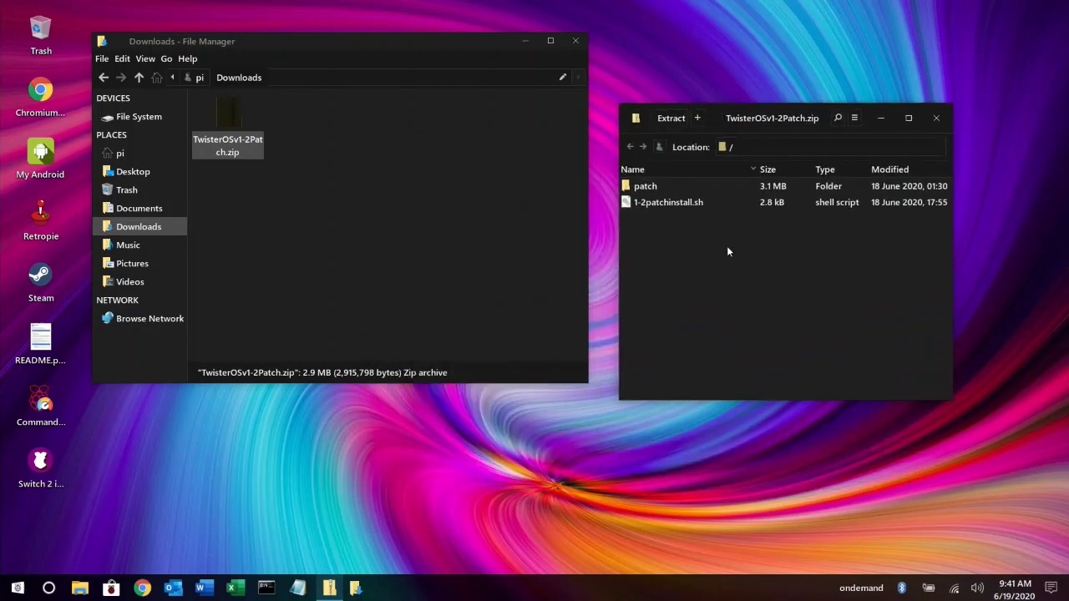
pyautogui.moveTo(625, 187); pyautogui.dragTo(359, 182)
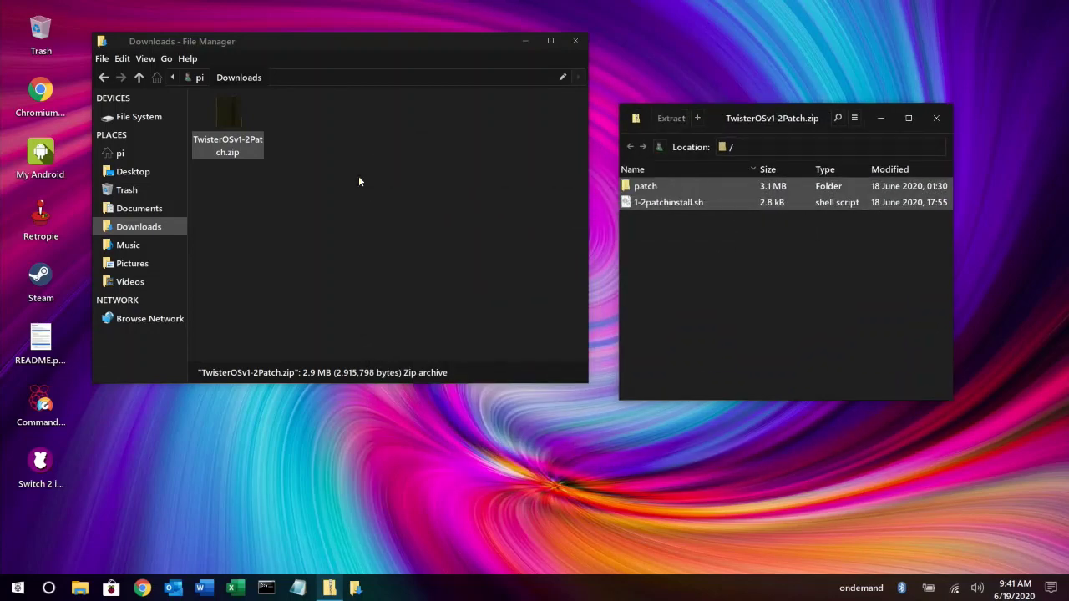
pyautogui.click(937, 118)
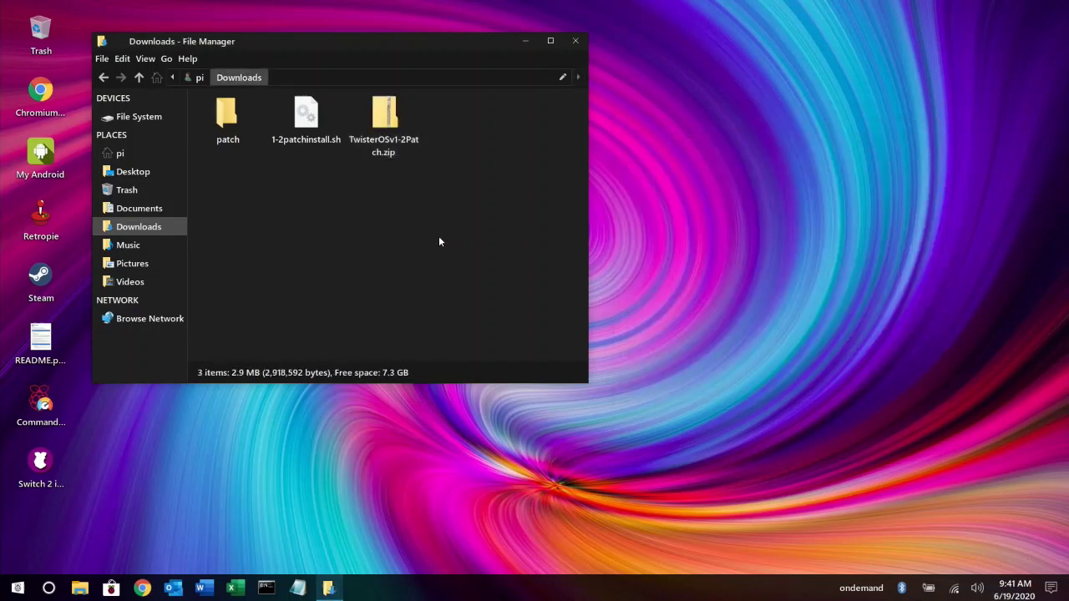
# Open a terminal in Downloads and make 1-2patchinstall.sh executable with chmod +x
pyautogui.rightClick(392, 228)
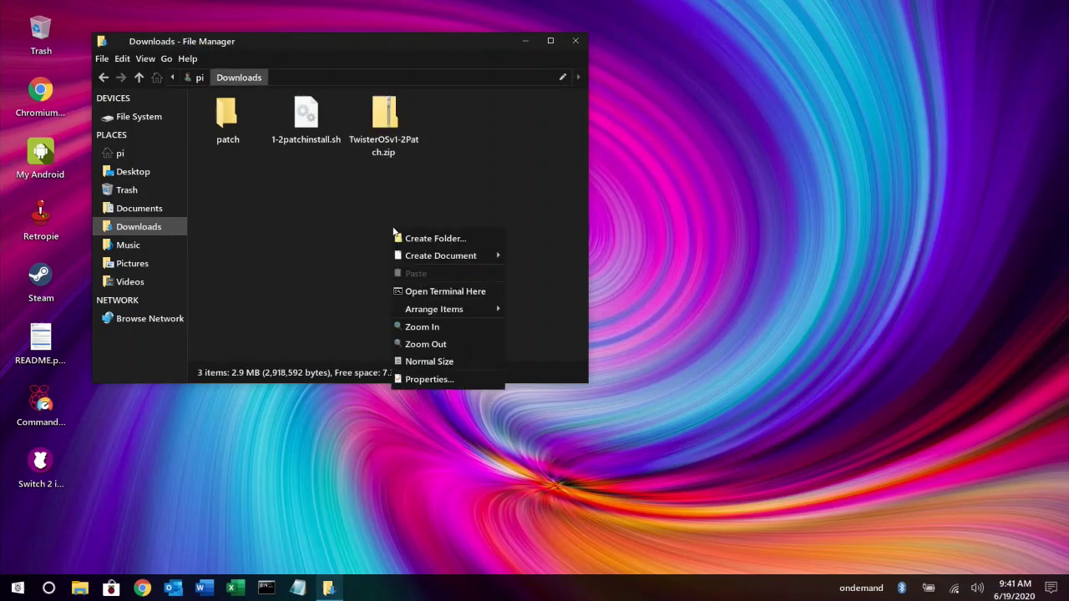
pyautogui.click(493, 292)
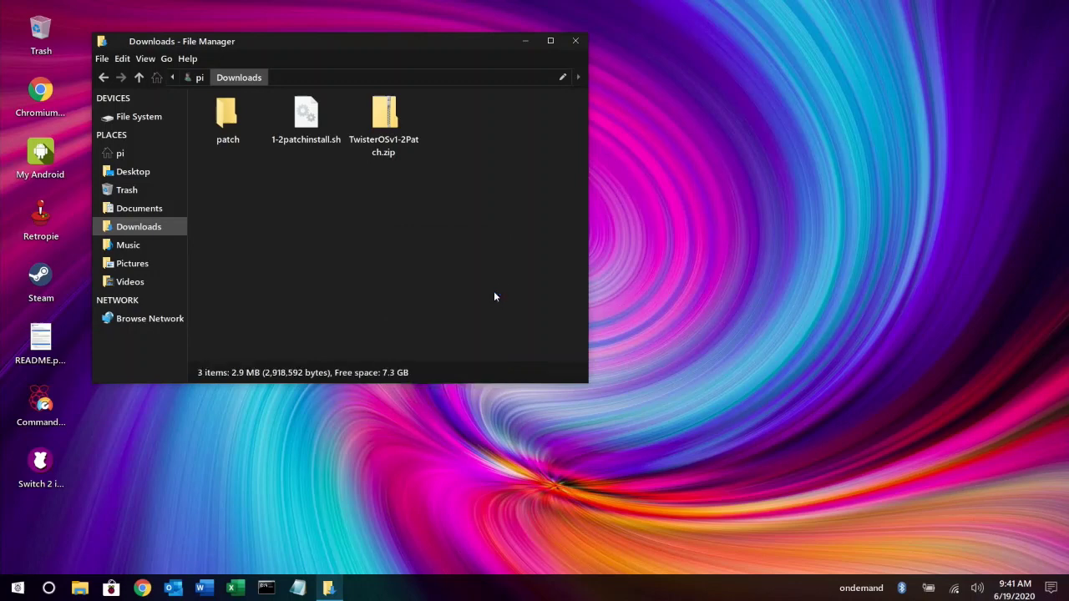
pyautogui.moveTo(802, 8); pyautogui.dragTo(769, 173)
pyautogui.write('ch')
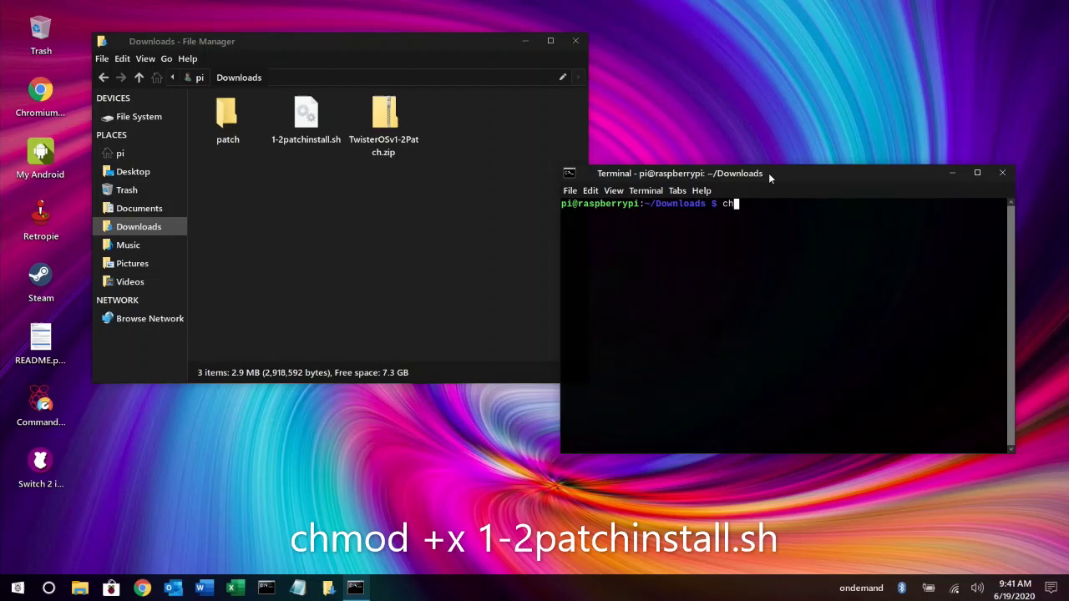
pyautogui.write('mod +x 1')
pyautogui.press('Tab')
pyautogui.press('Return')
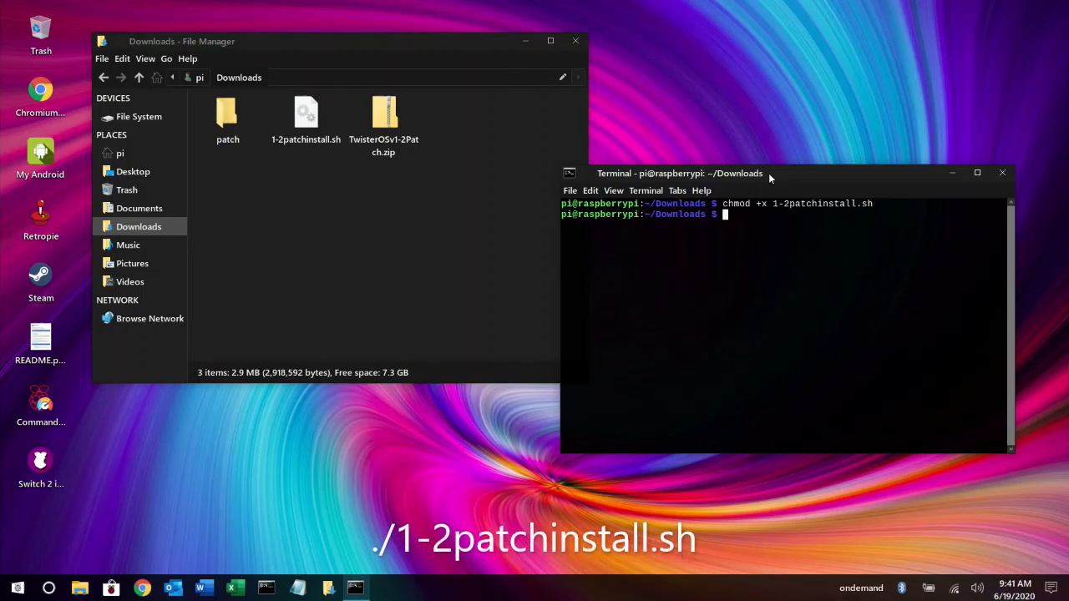
# Run ./1-2patchinstall.sh, confirming the v1.2 install and internet-connection prompts
pyautogui.write('./1')
pyautogui.press('Tab')
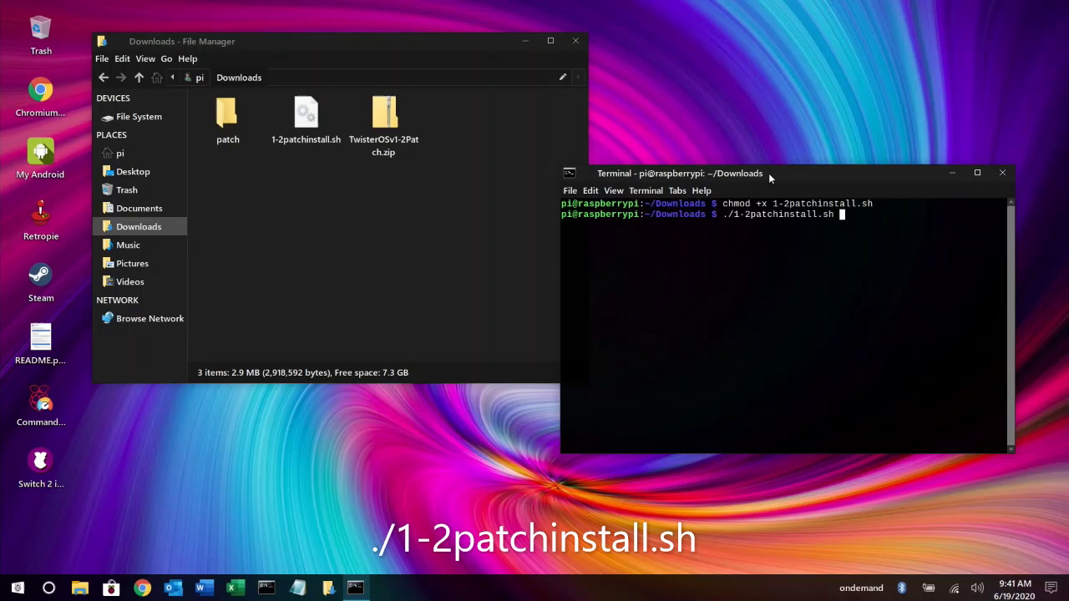
pyautogui.press('BackSpace')
pyautogui.press('Return')
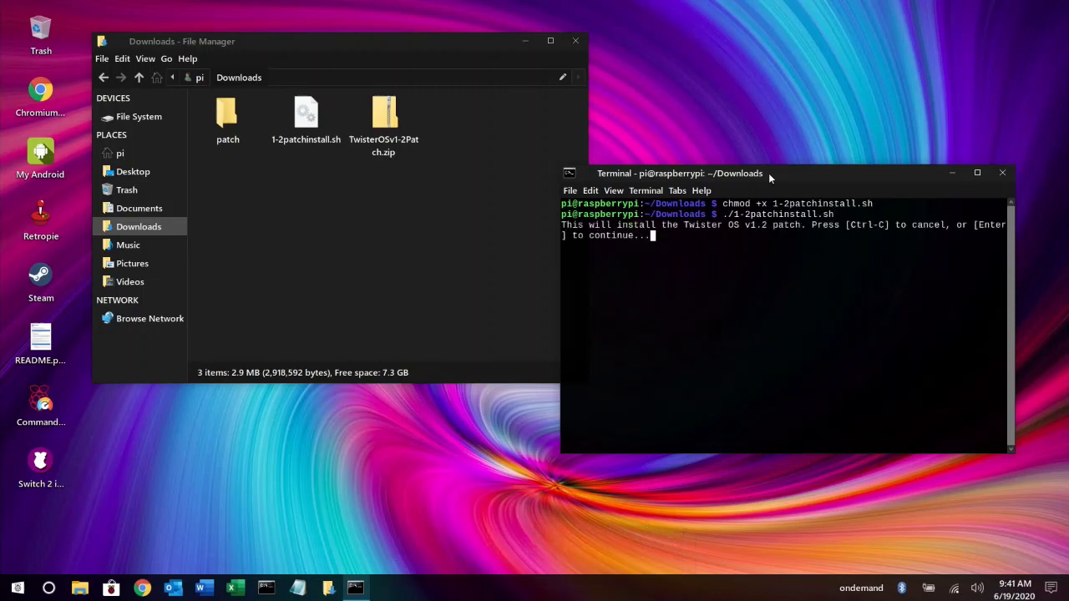
pyautogui.press('Return')
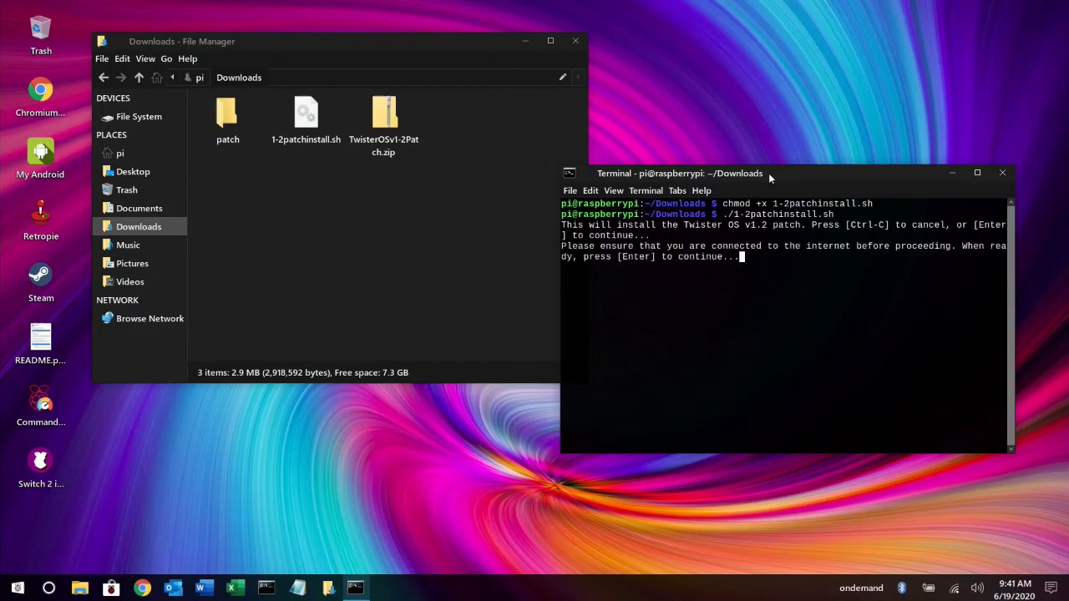
pyautogui.press('Return')
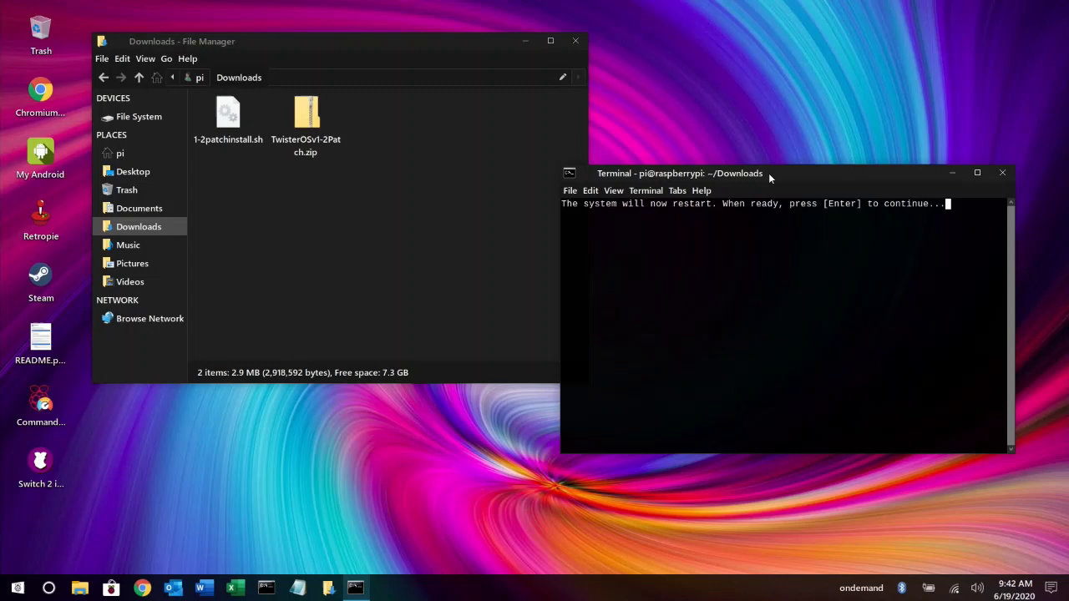
# Close the Downloads file window and confirm the system restart
pyautogui.click(577, 42)
pyautogui.click(577, 42)
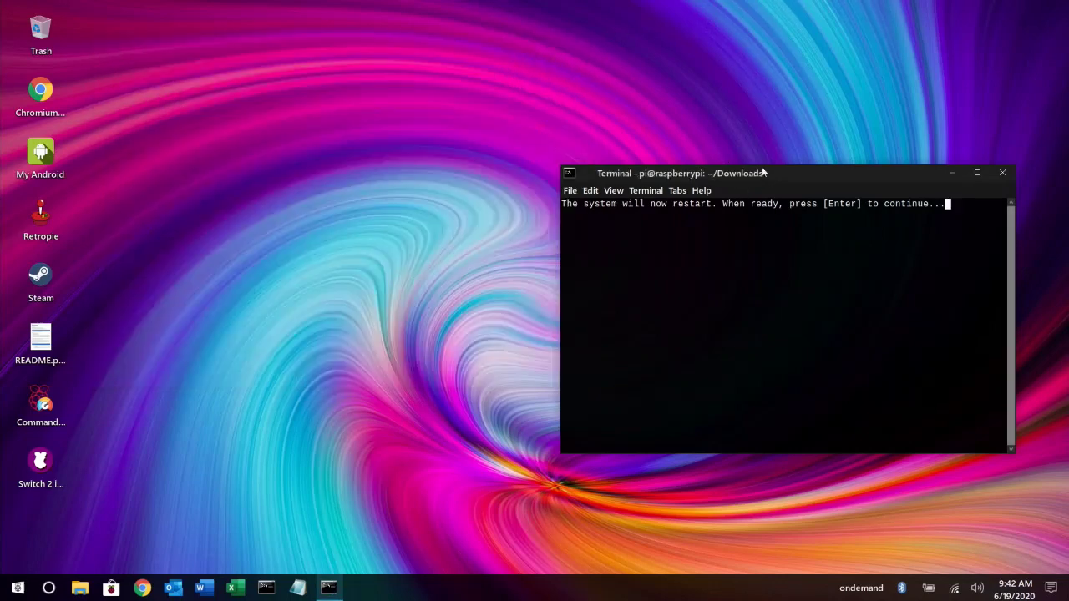
pyautogui.moveTo(811, 173); pyautogui.dragTo(582, 132)
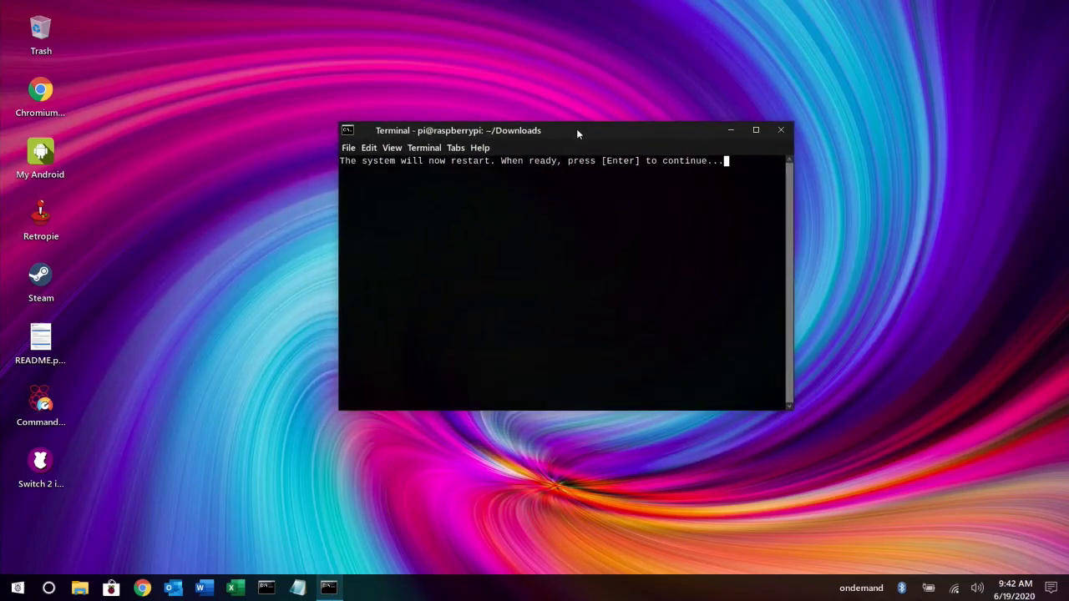
pyautogui.press('Return')
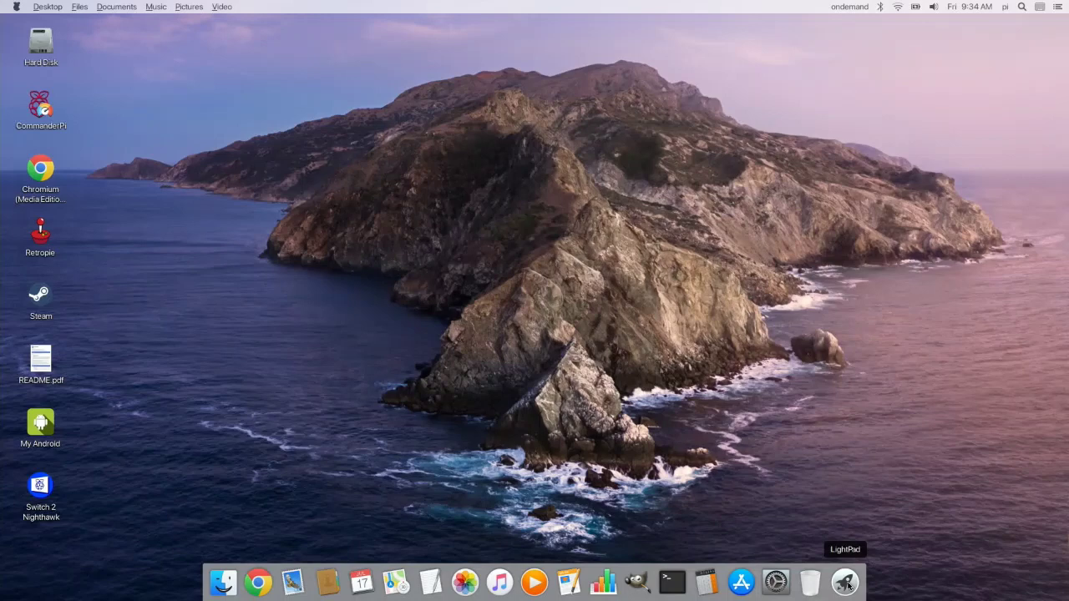
# Drag the LightPad icon in the Plank dock to sit between Photos and Music
pyautogui.moveTo(848, 584); pyautogui.dragTo(258, 582)
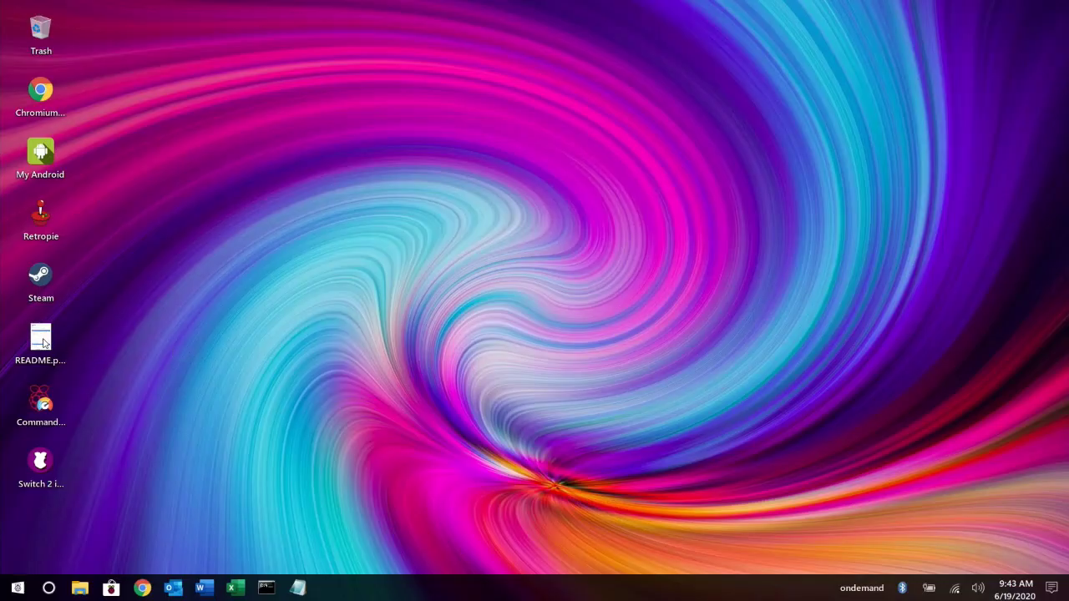
# Open README.pdf from the desktop in qpdfview and scroll through the v1.2 notes and back
pyautogui.moveTo(43, 343)
pyautogui.doubleClick(44, 342)
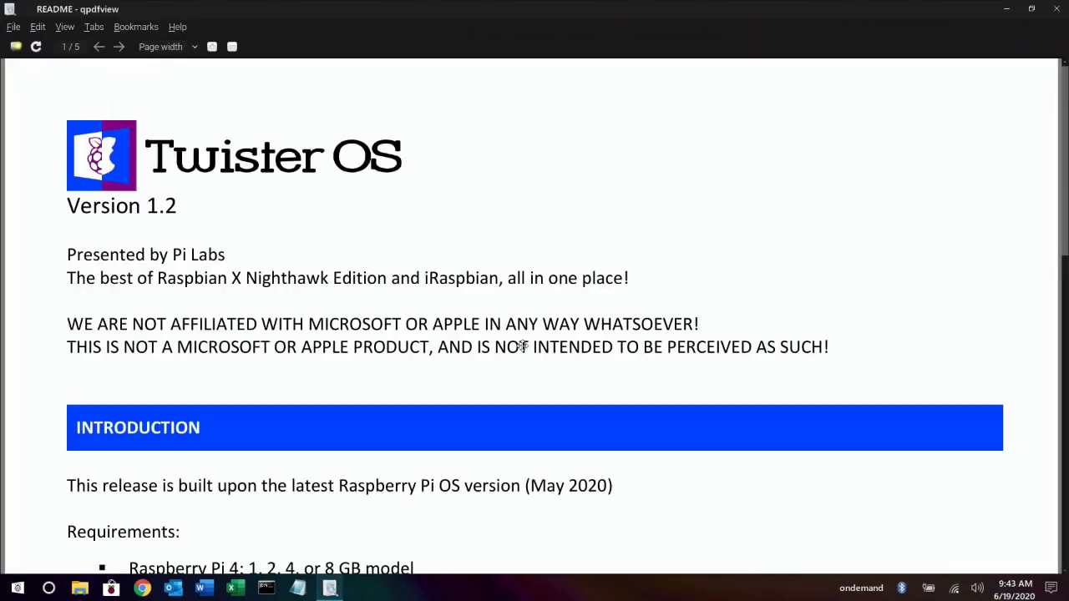
pyautogui.scroll(-15, 902, 309)
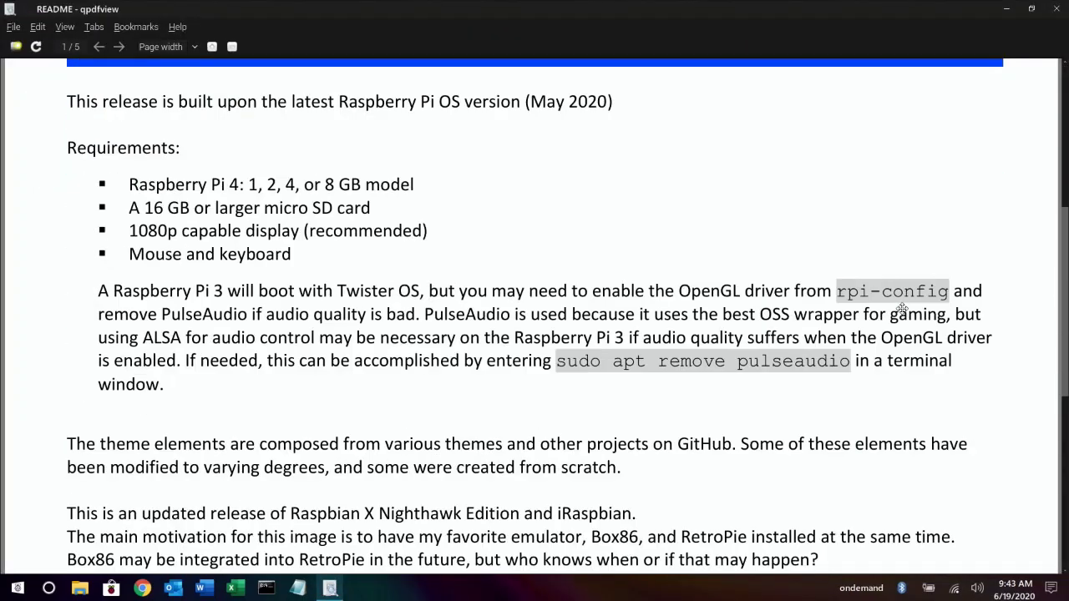
pyautogui.scroll(-20, 902, 309)
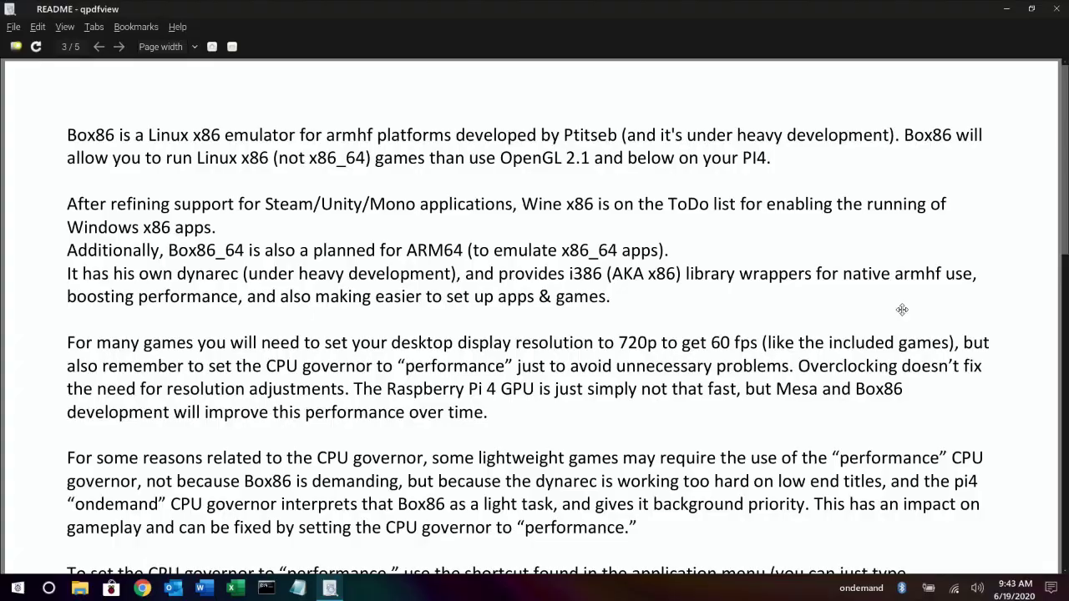
pyautogui.scroll(20, 902, 309)
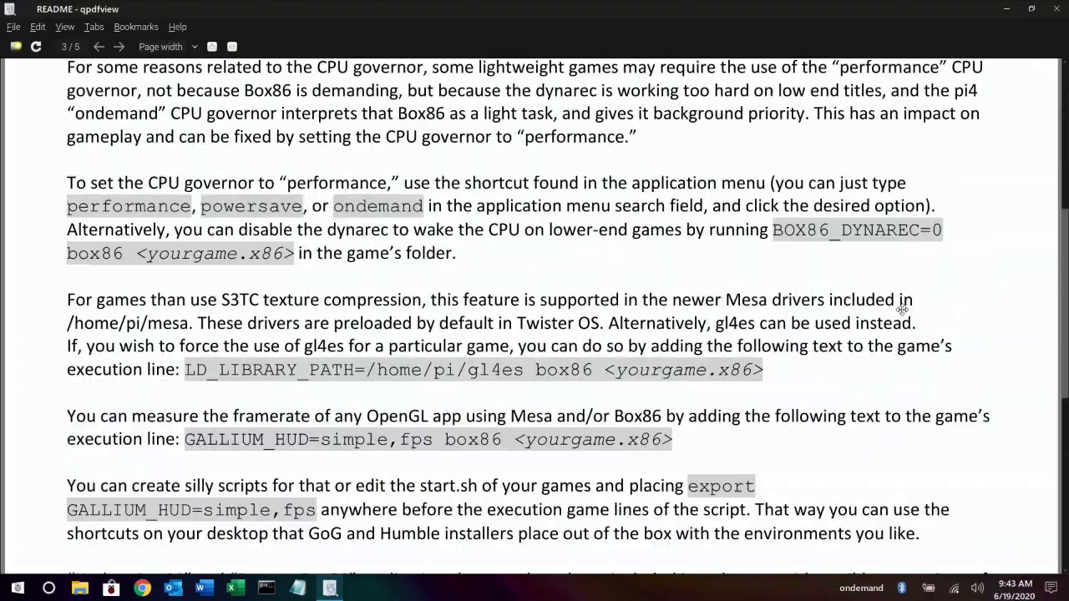
pyautogui.scroll(10, 902, 309)
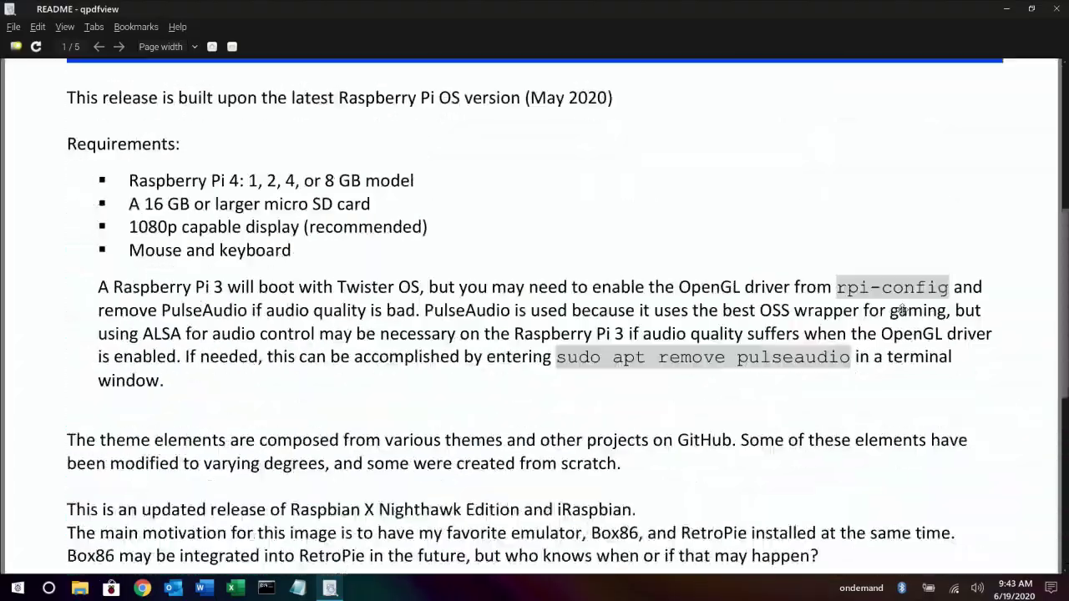